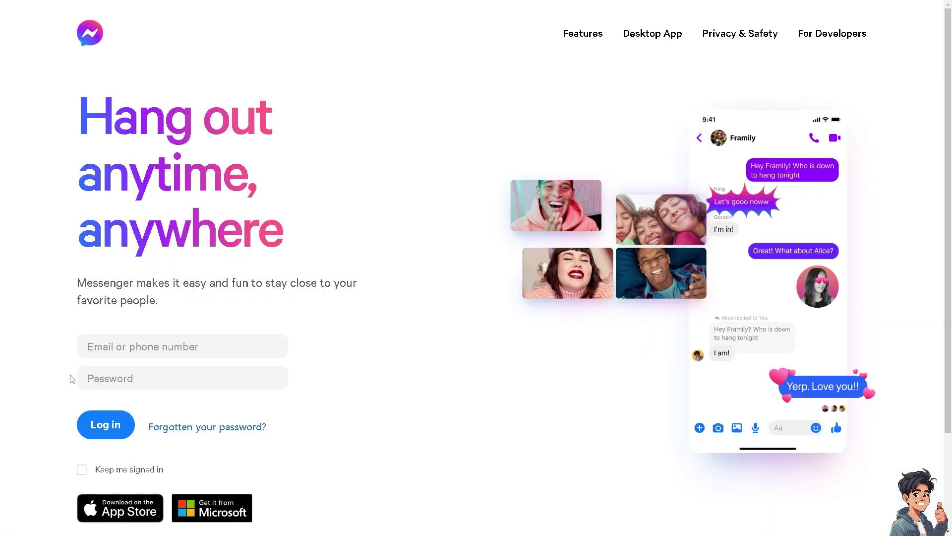
# Step: Submit a Messenger web login, which returns an 'Incorrect email or phone number' error
pyautogui.click(109, 426)
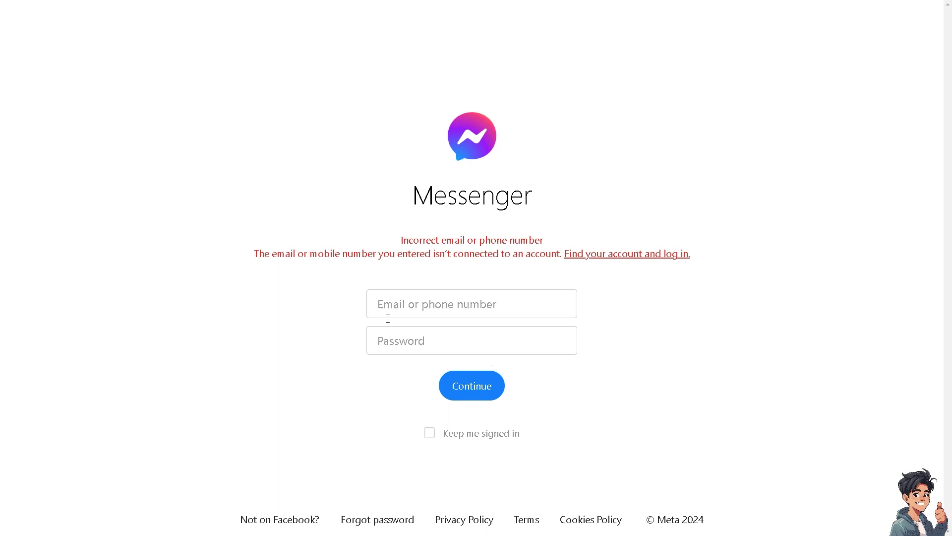
# Step: Stay signed in, publish 'How To Restrict Group Chat In Messenger', and discard the event draft
pyautogui.click(430, 433)
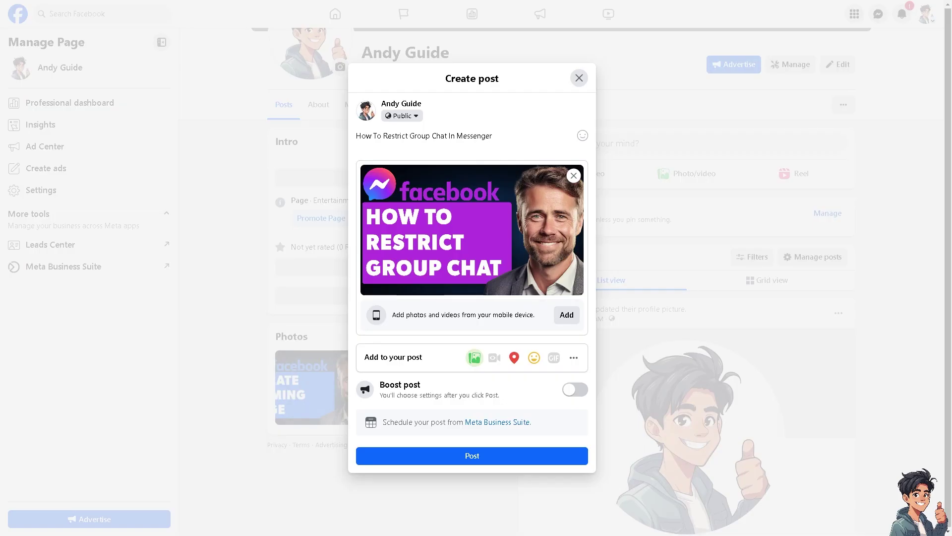
pyautogui.click(428, 458)
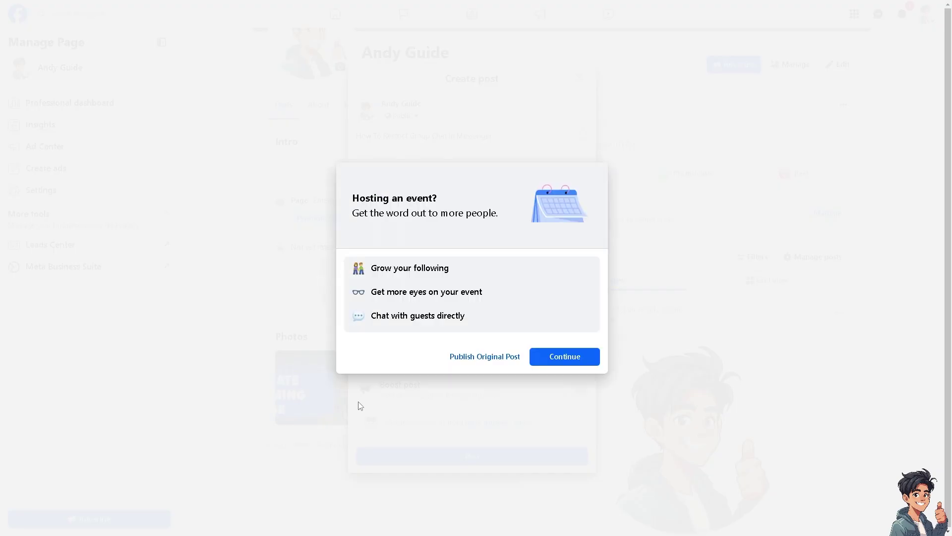
pyautogui.click(543, 358)
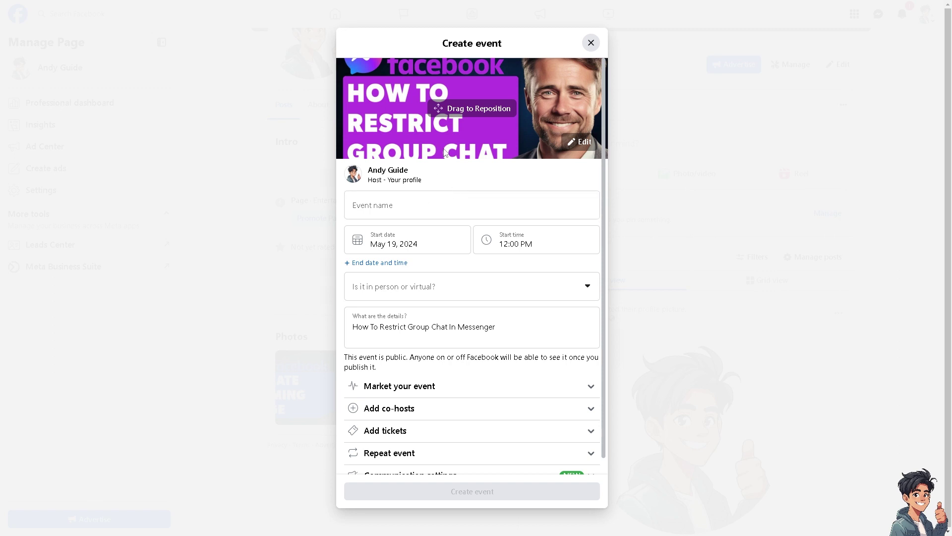
pyautogui.click(591, 43)
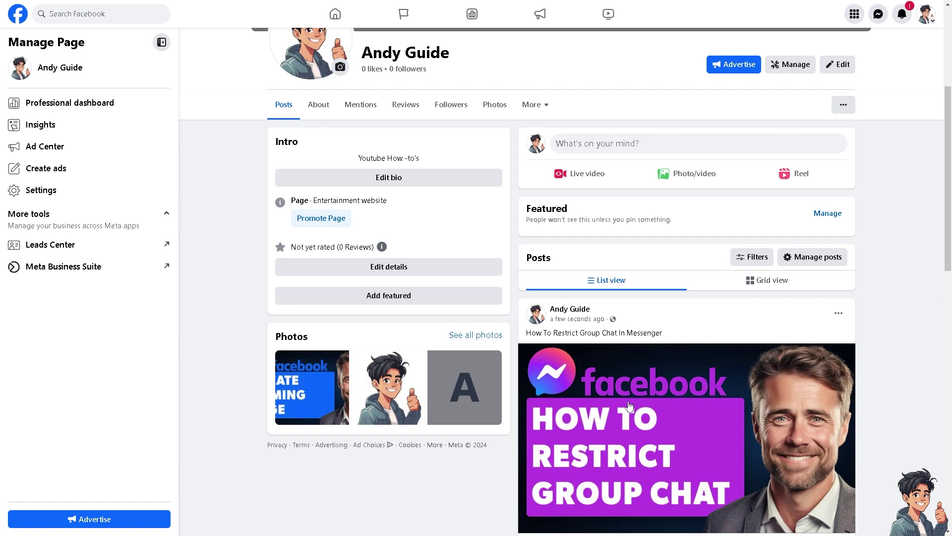
# Step: View the 'How To Restrict Group Chat In Messenger' post's thumbnail in the photo viewer
pyautogui.click(629, 406)
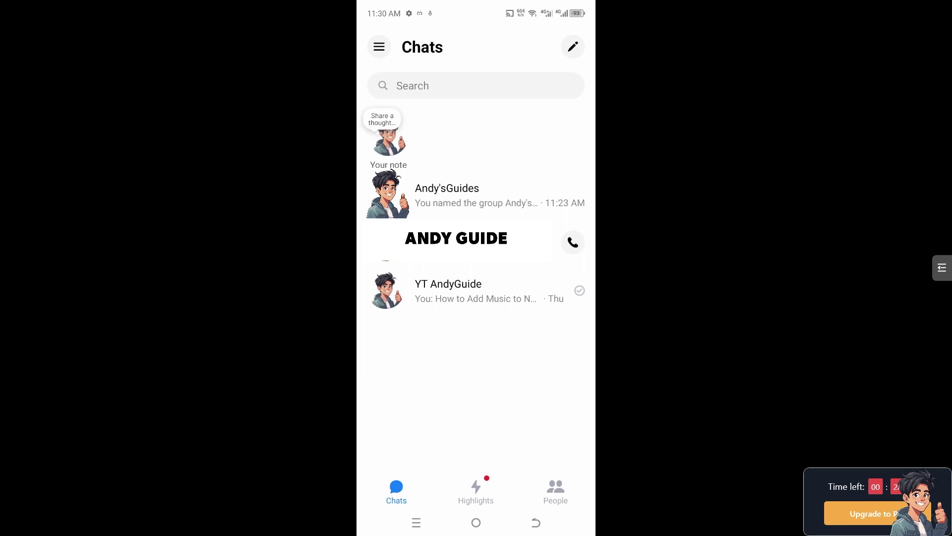
# Step: Long-press Andy'sGuides in the Chats list to show its archive, delete, mute and other options
pyautogui.click(476, 195)
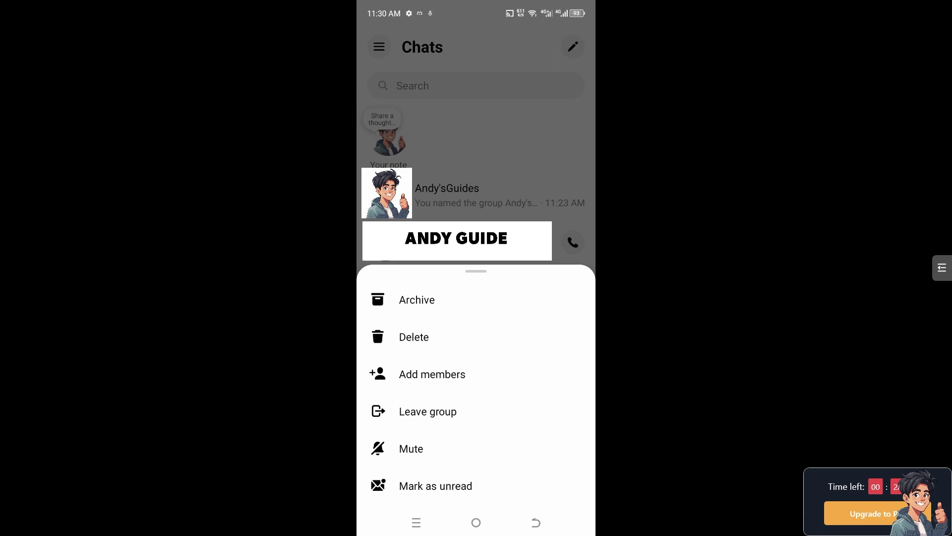
# Step: Choose Mute for Andy'sGuides and select 'Mute message and call notifications'
pyautogui.click(411, 449)
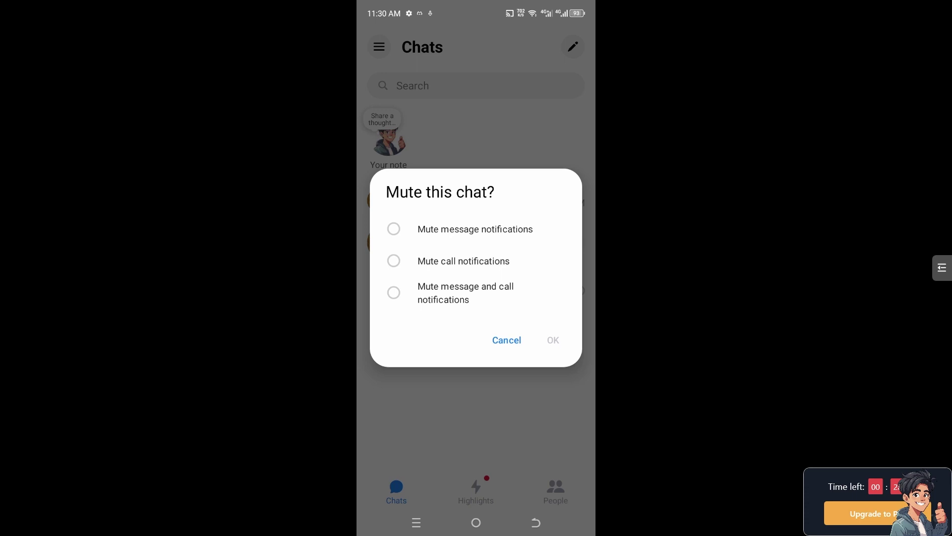
pyautogui.click(394, 292)
# Step: Confirm the notification choice and mute Andy'sGuides 'Until I change it'
pyautogui.click(552, 341)
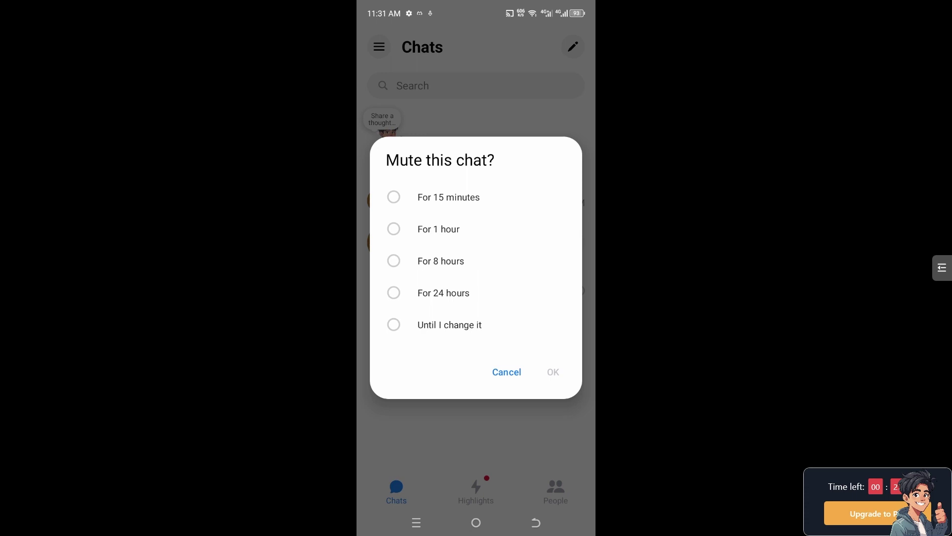
pyautogui.click(450, 324)
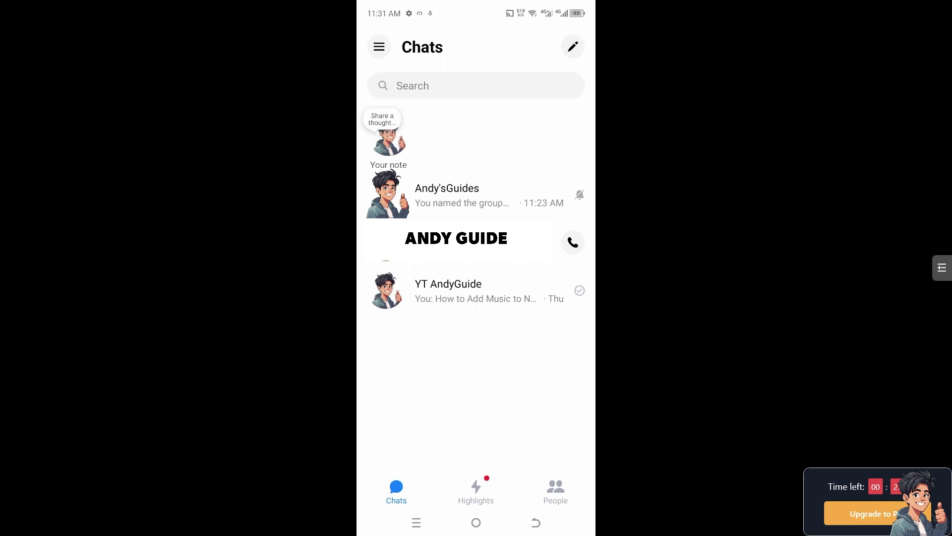
# Step: Reopen the Andy'sGuides chat options, which now offer Unmute
pyautogui.click(477, 196)
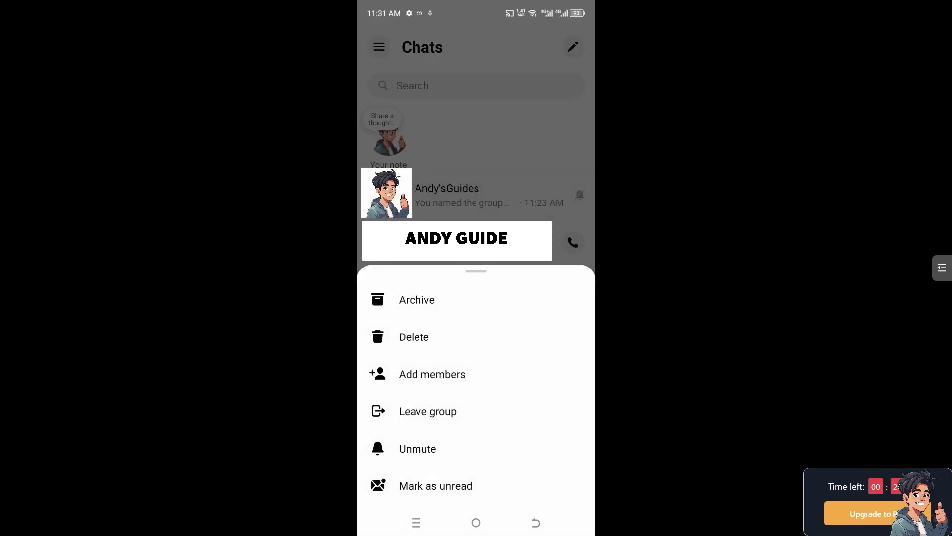